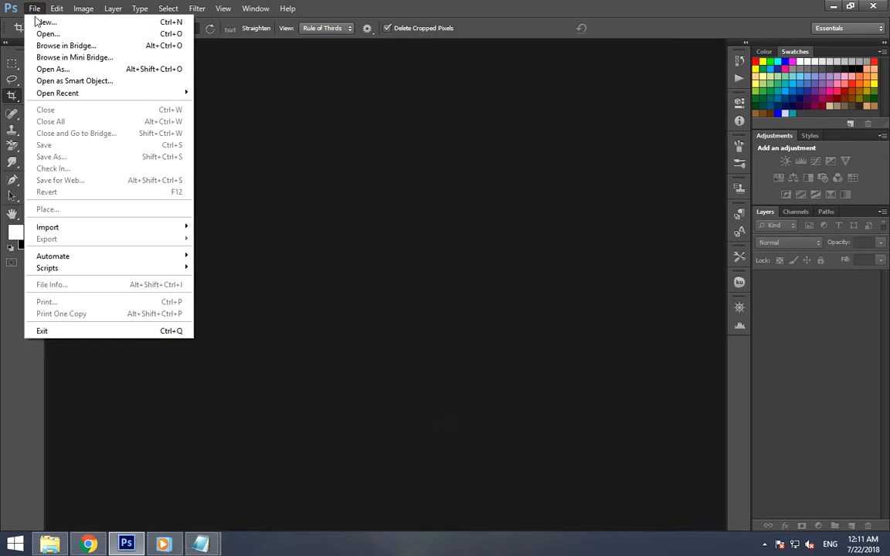
Create a white 1000 by 1000 pixel RGB document at 300 pixels/inch named "Blur the Background".
{"action": "left_click", "coordinate": [45, 22]}
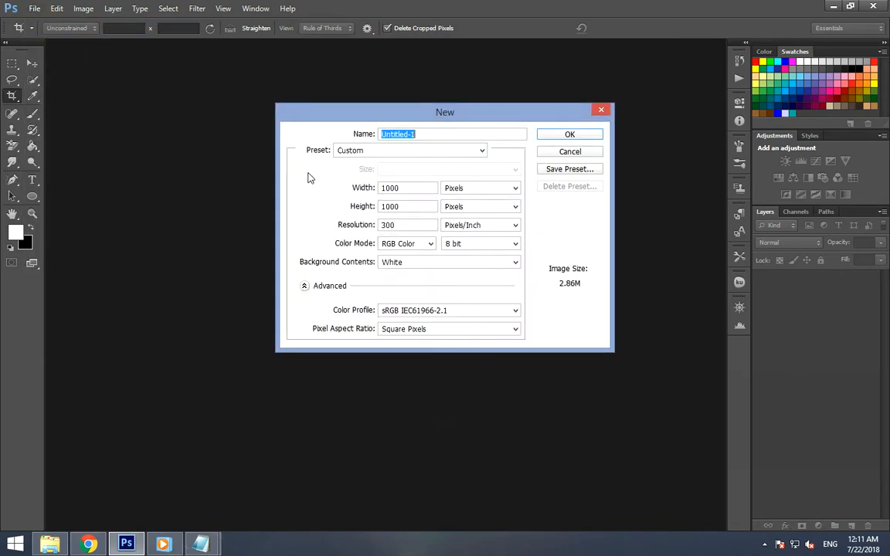
{"action": "type", "text": "Blu"}
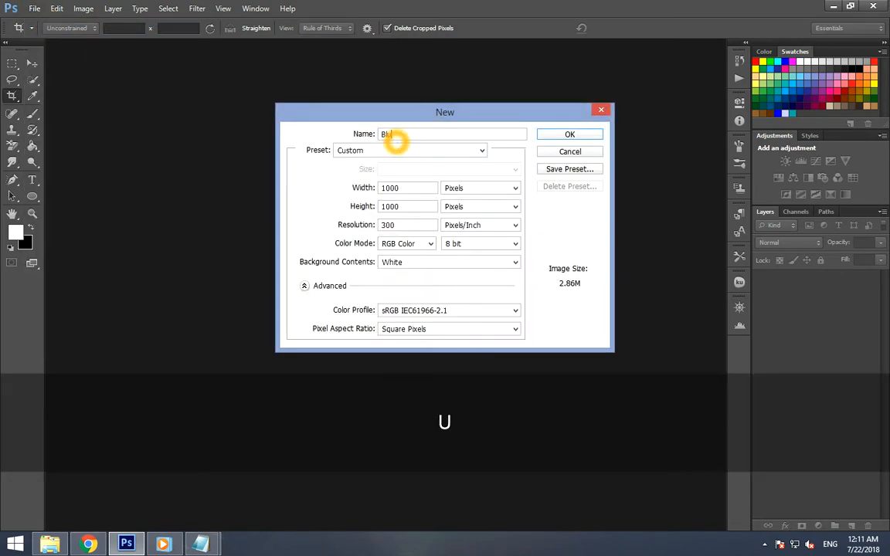
{"action": "type", "text": "r the B"}
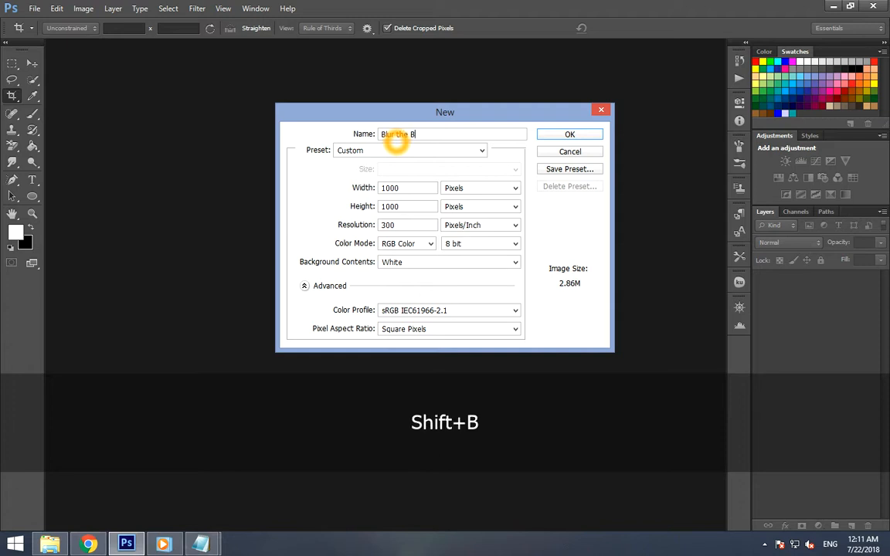
{"action": "type", "text": "ackgro"}
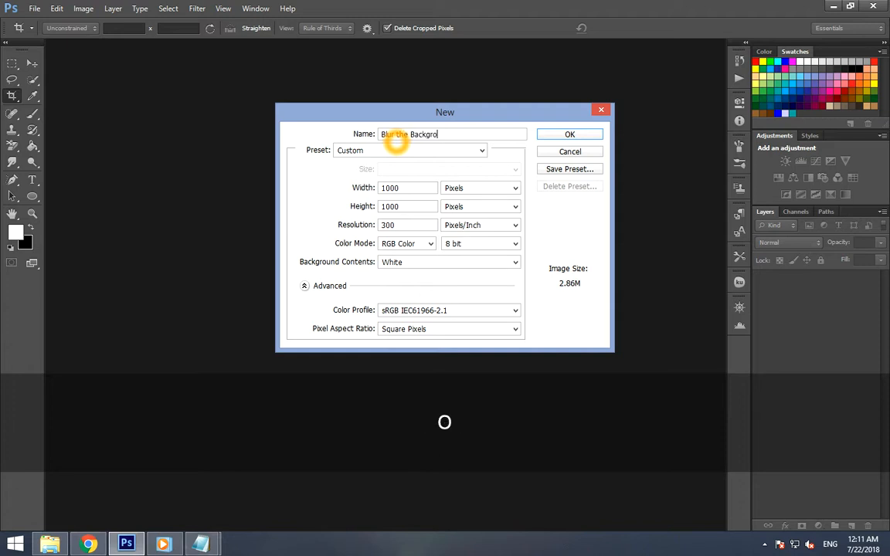
{"action": "type", "text": "und"}
{"action": "left_click", "coordinate": [396, 224]}
{"action": "left_click", "coordinate": [396, 206]}
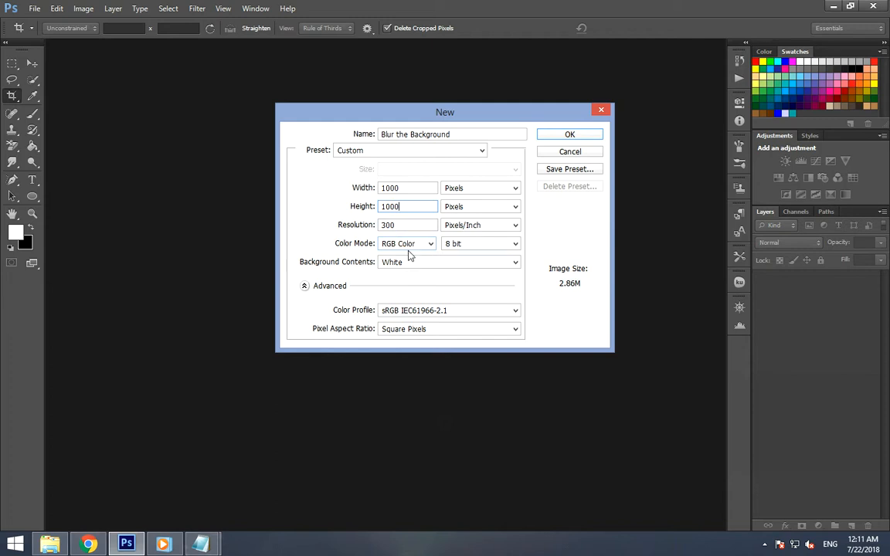
{"action": "left_click", "coordinate": [549, 136]}
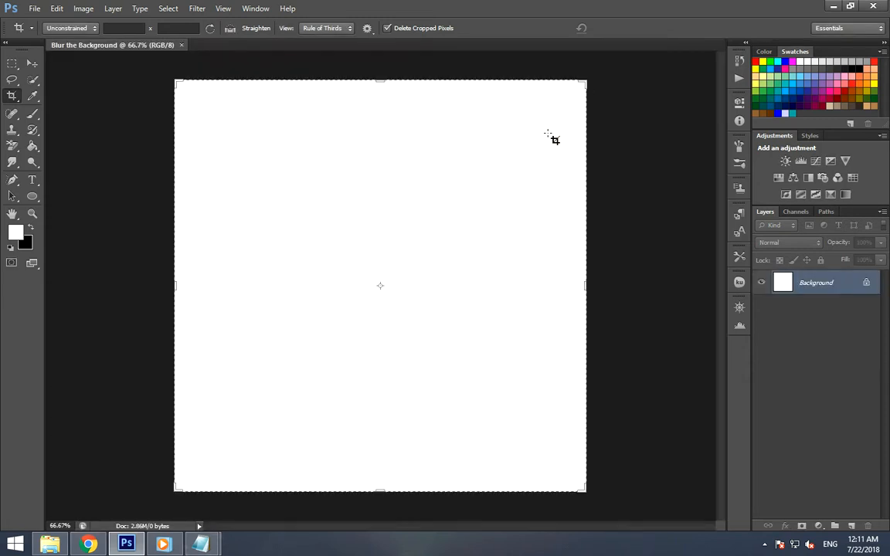
Place the "Cat Background" picture into the document at its default size and position.
{"action": "left_click", "coordinate": [33, 63]}
{"action": "left_click", "coordinate": [35, 9]}
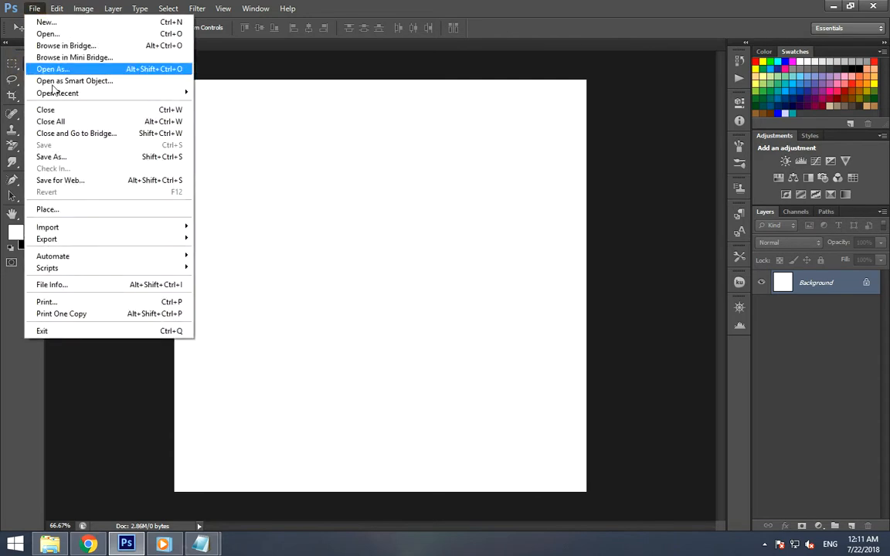
{"action": "left_click", "coordinate": [66, 192]}
{"action": "left_click", "coordinate": [208, 232]}
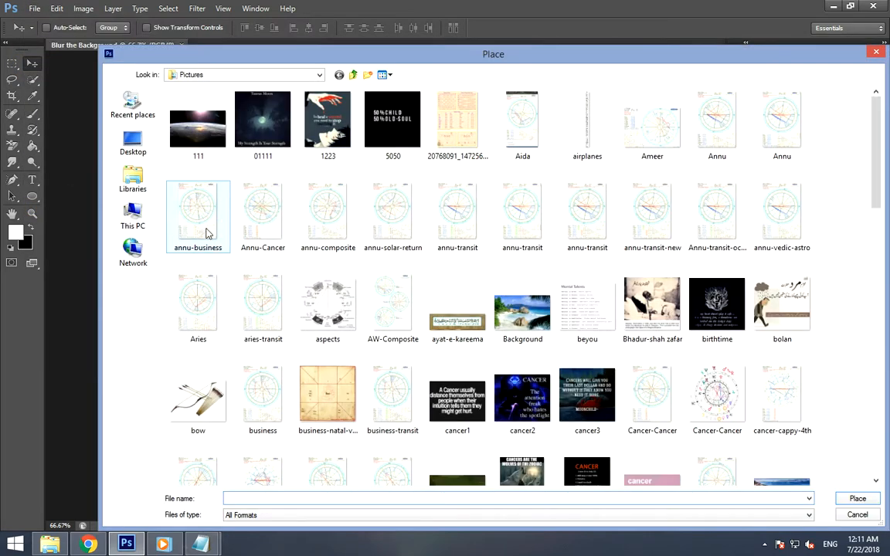
{"action": "type", "text": "cat"}
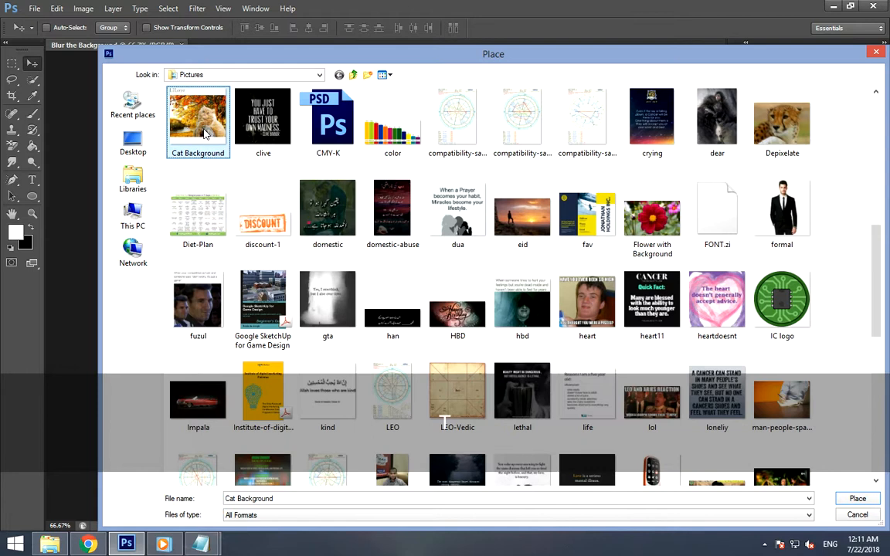
{"action": "key", "text": "Return"}
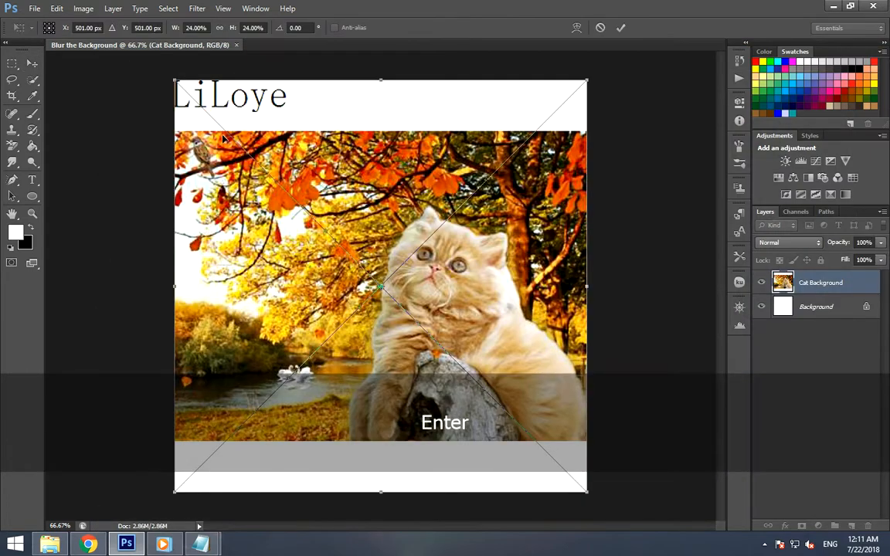
{"action": "left_click", "coordinate": [13, 99]}
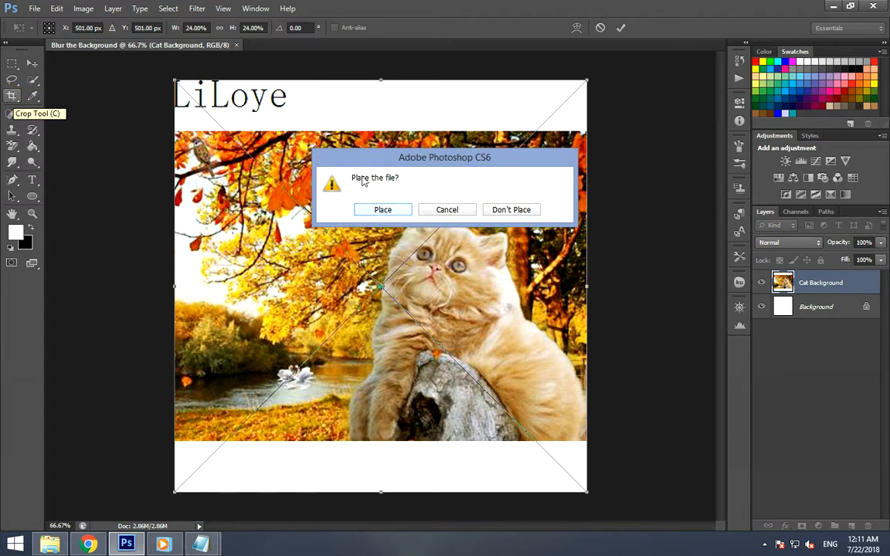
{"action": "left_click", "coordinate": [371, 209]}
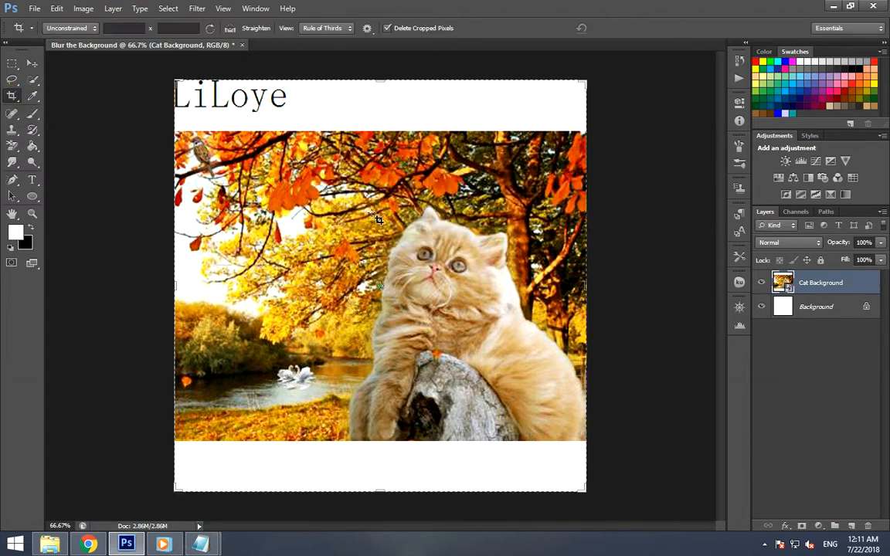
Crop the canvas to the photo, cutting off the white bands above and below it.
{"action": "left_click", "coordinate": [13, 98]}
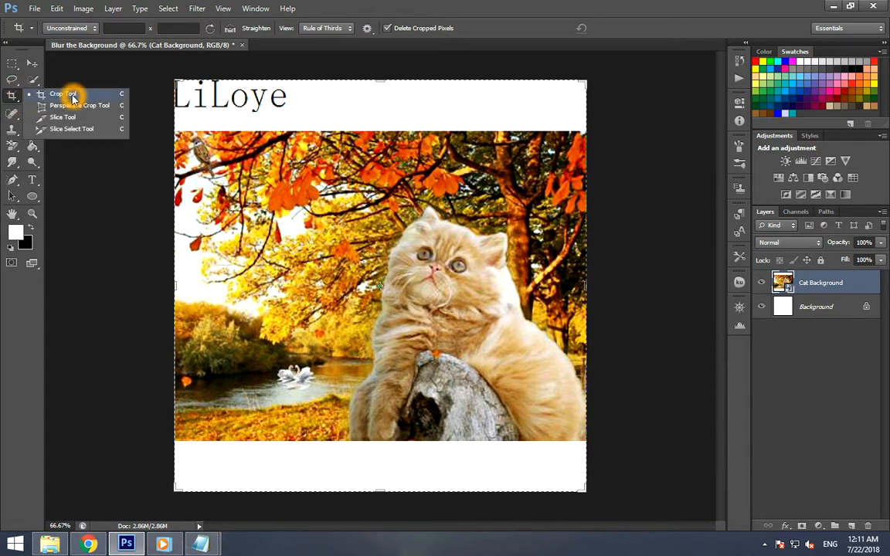
{"action": "left_click", "coordinate": [63, 94]}
{"action": "left_click_drag", "start_coordinate": [381, 79], "coordinate": [383, 100]}
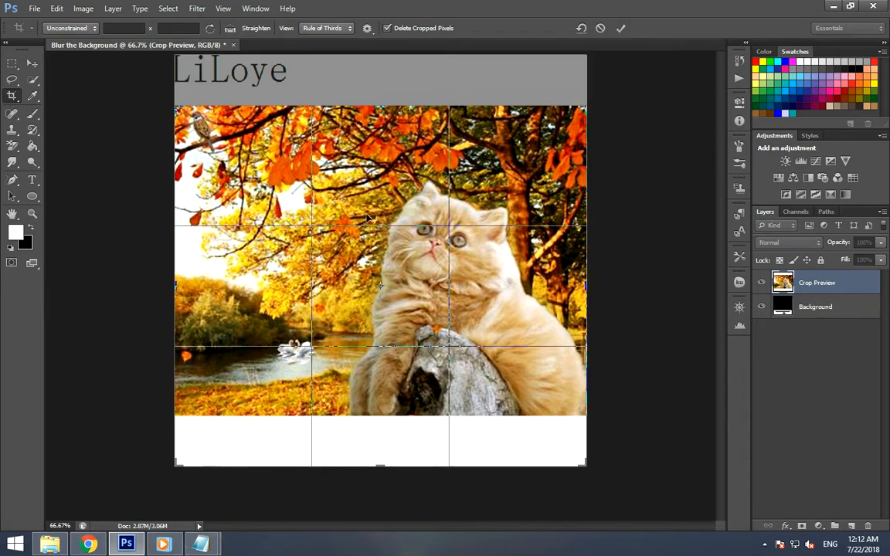
{"action": "left_click_drag", "start_coordinate": [384, 461], "coordinate": [378, 435]}
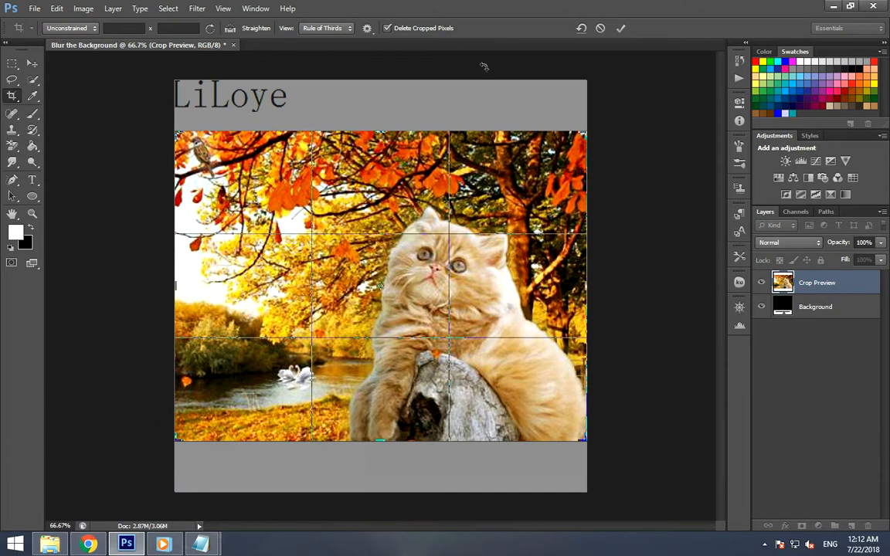
{"action": "left_click", "coordinate": [621, 29]}
{"action": "left_click", "coordinate": [623, 30]}
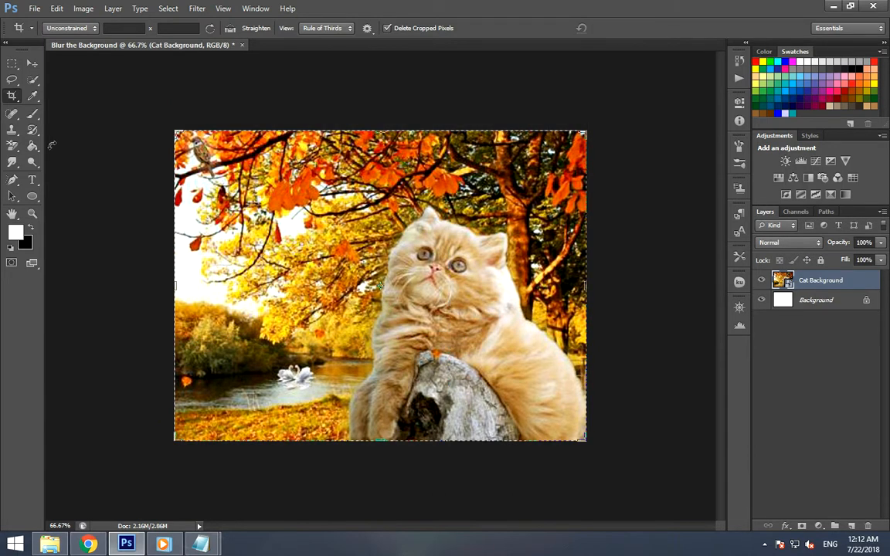
{"action": "left_click", "coordinate": [31, 100]}
{"action": "right_click", "coordinate": [32, 99]}
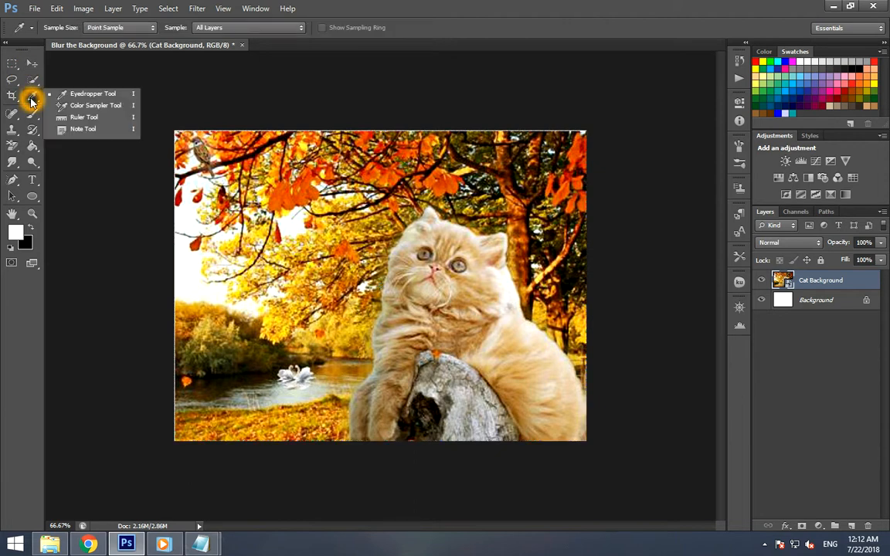
{"action": "left_click", "coordinate": [31, 116]}
{"action": "right_click", "coordinate": [31, 117]}
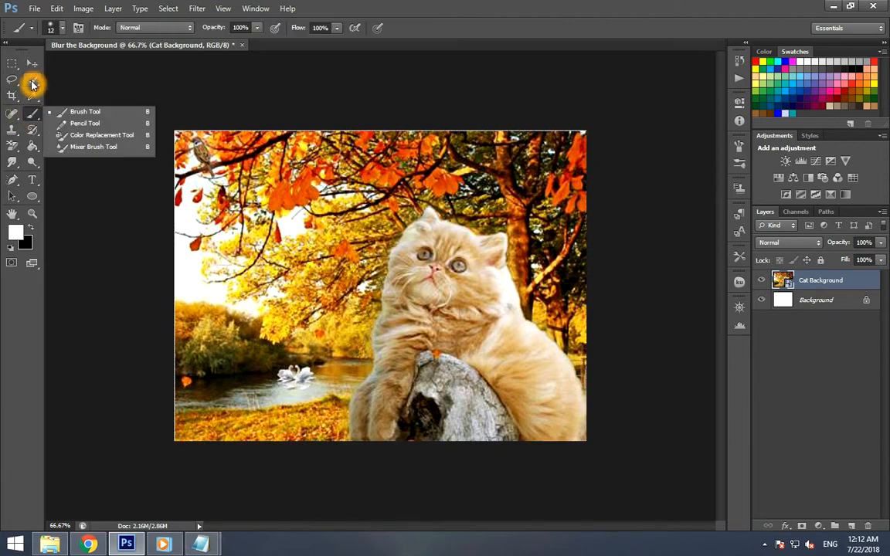
Select the cat's head, chest and back on the Cat Background layer with the Quick Selection tool.
{"action": "right_click", "coordinate": [31, 81]}
{"action": "right_click", "coordinate": [76, 80]}
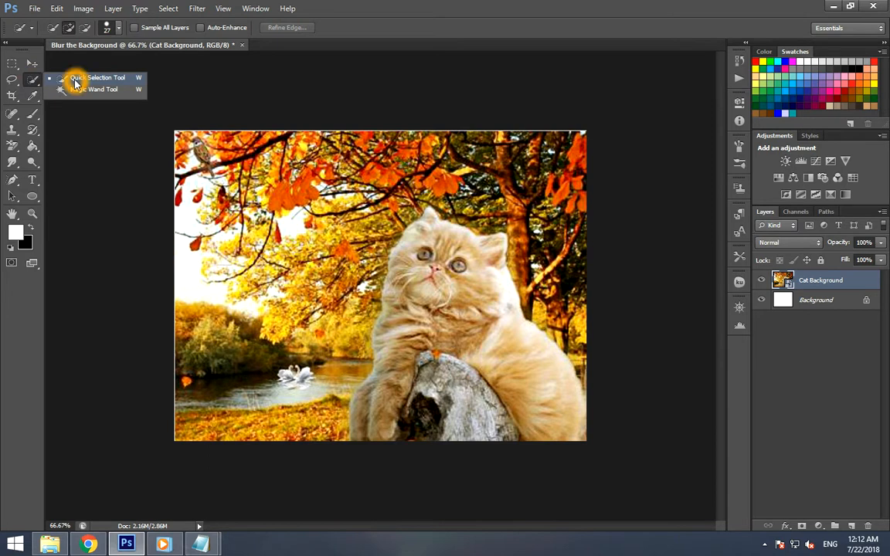
{"action": "right_click", "coordinate": [99, 82]}
{"action": "right_click", "coordinate": [76, 80]}
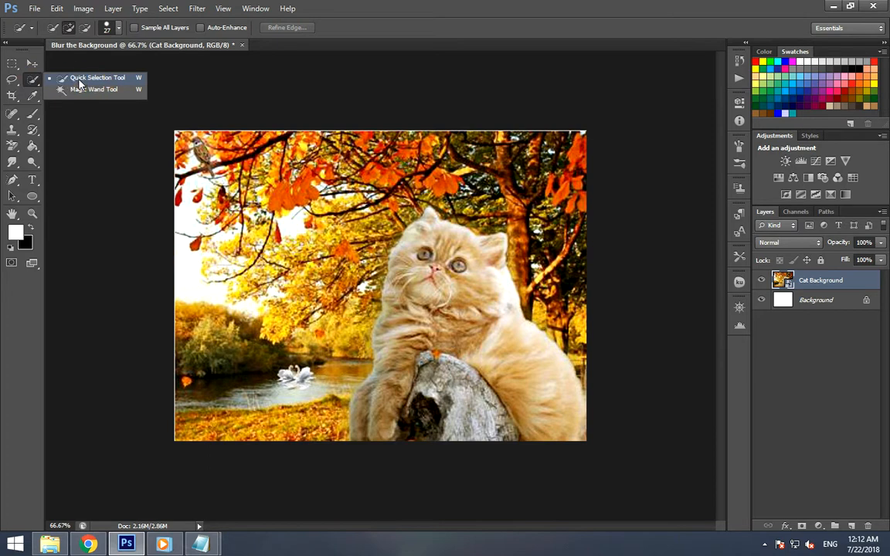
{"action": "left_click", "coordinate": [78, 81]}
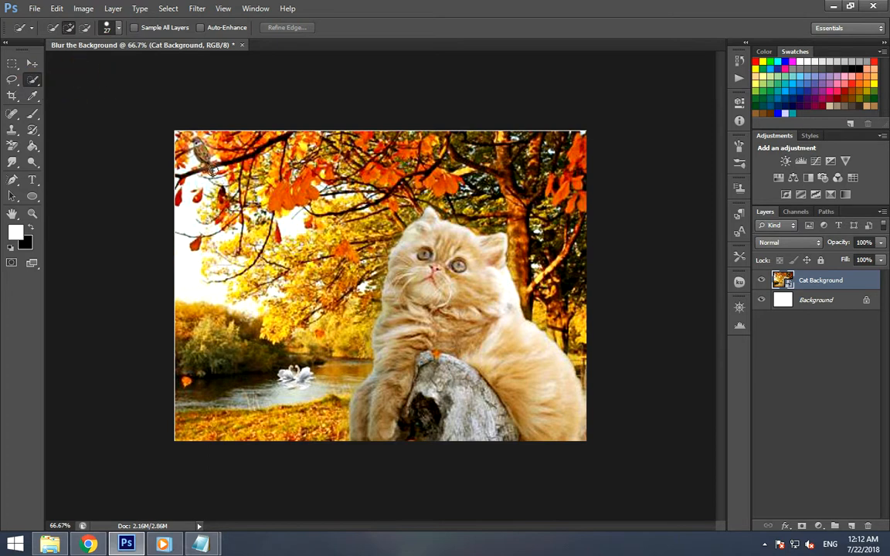
{"action": "left_click", "coordinate": [421, 300]}
{"action": "mouse_move", "coordinate": [475, 304]}
{"action": "left_mouse_down"}
{"action": "mouse_move", "coordinate": [448, 292]}
{"action": "mouse_move", "coordinate": [455, 260]}
{"action": "left_mouse_up"}
{"action": "left_click", "coordinate": [448, 305]}
{"action": "left_click", "coordinate": [438, 324]}
{"action": "left_click_drag", "start_coordinate": [423, 324], "coordinate": [407, 349]}
{"action": "mouse_move", "coordinate": [452, 314]}
{"action": "left_mouse_down"}
{"action": "mouse_move", "coordinate": [506, 334]}
{"action": "mouse_move", "coordinate": [528, 373]}
{"action": "left_mouse_up"}
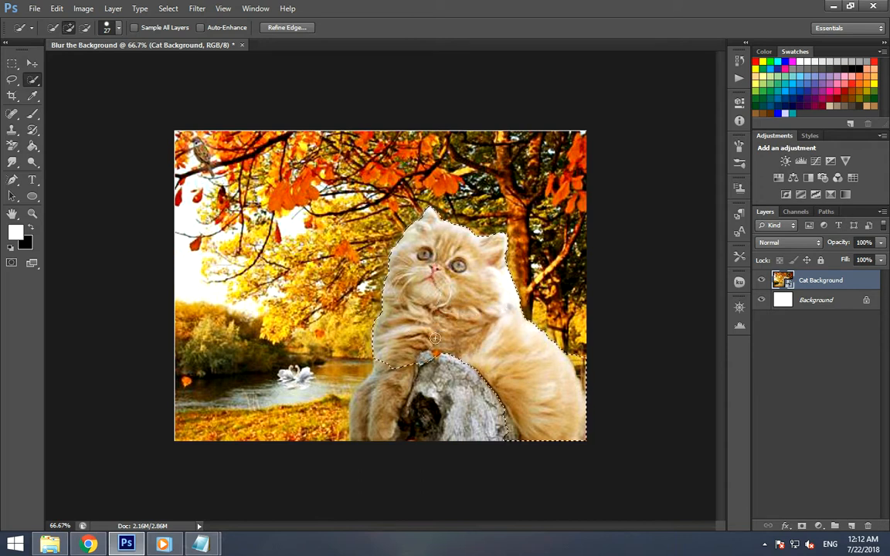
Add the cat's front legs to the selection and subtract the tree stump from it.
{"action": "mouse_move", "coordinate": [405, 350]}
{"action": "left_mouse_down"}
{"action": "mouse_move", "coordinate": [387, 398]}
{"action": "mouse_move", "coordinate": [368, 417]}
{"action": "left_mouse_up"}
{"action": "left_click", "coordinate": [369, 407]}
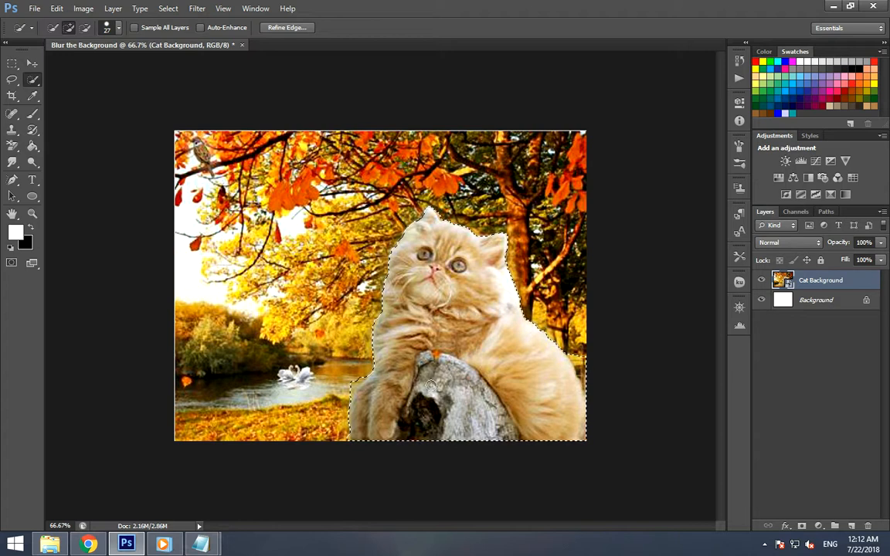
{"action": "mouse_move", "coordinate": [419, 429]}
{"action": "left_mouse_down"}
{"action": "mouse_move", "coordinate": [435, 362]}
{"action": "mouse_move", "coordinate": [485, 393]}
{"action": "mouse_move", "coordinate": [513, 443]}
{"action": "left_mouse_up"}
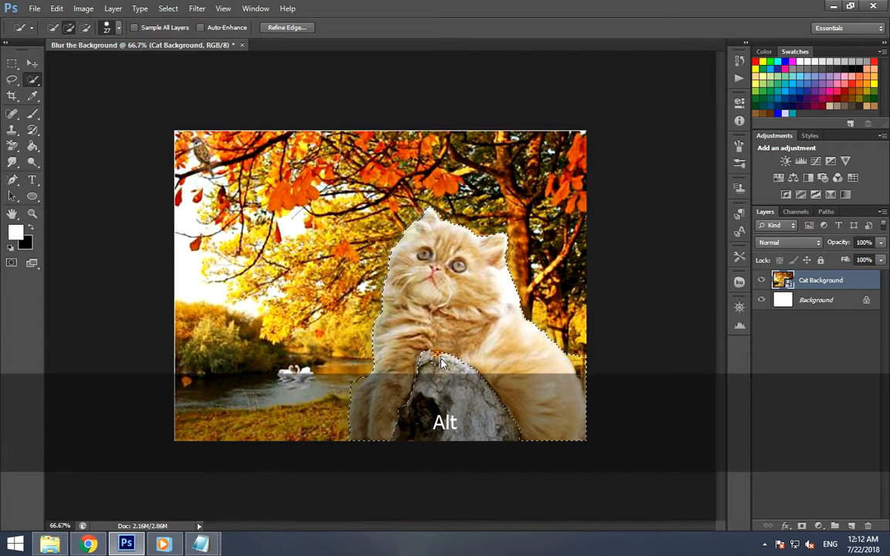
{"action": "left_click_drag", "start_coordinate": [439, 366], "coordinate": [432, 351]}
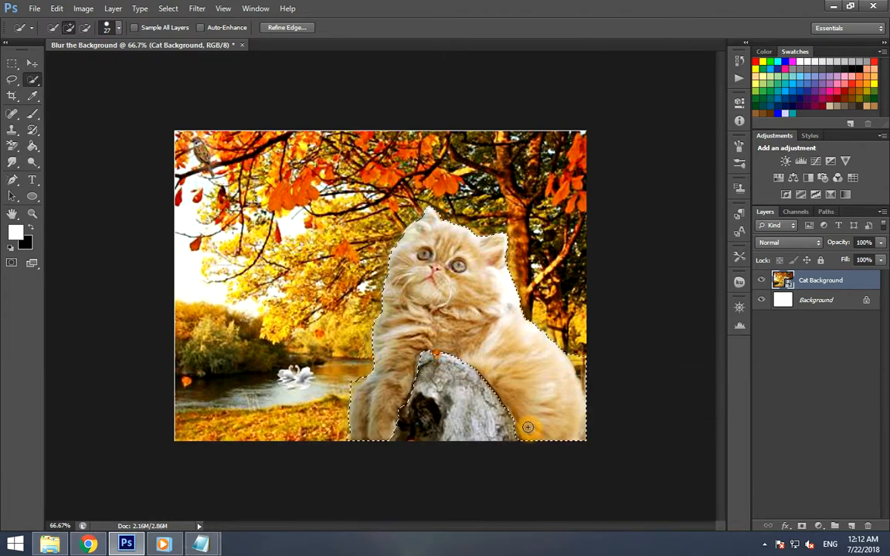
Refine the selection edge along both sides of the stump so it follows the cat's hind body and front leg.
{"action": "key", "text": "alt"}
{"action": "mouse_move", "coordinate": [518, 425]}
{"action": "left_mouse_down"}
{"action": "mouse_move", "coordinate": [521, 433]}
{"action": "mouse_move", "coordinate": [520, 425]}
{"action": "left_mouse_up"}
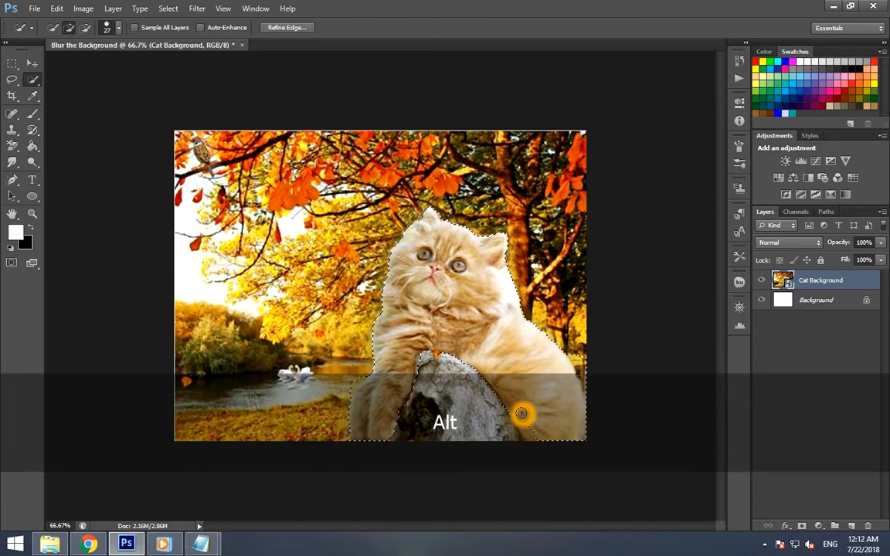
{"action": "left_click", "coordinate": [517, 415]}
{"action": "left_click", "coordinate": [524, 432]}
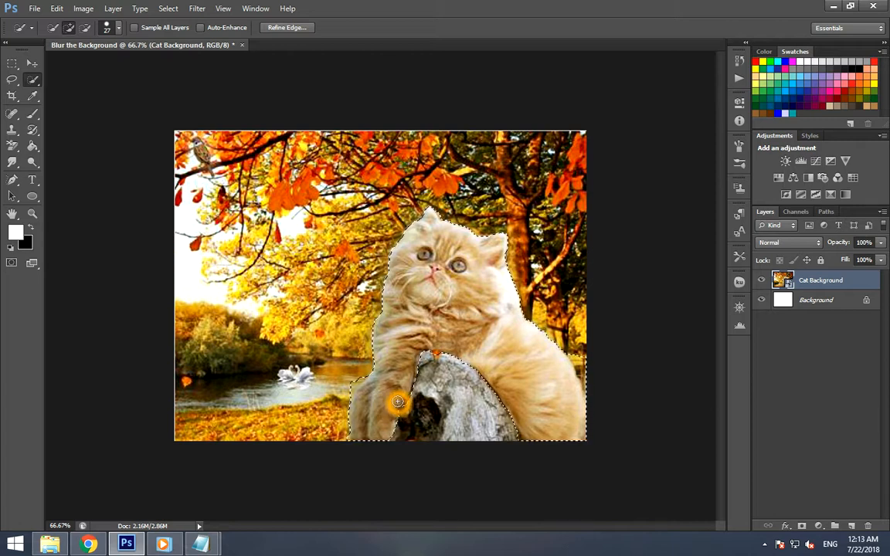
{"action": "left_click_drag", "start_coordinate": [397, 397], "coordinate": [413, 358]}
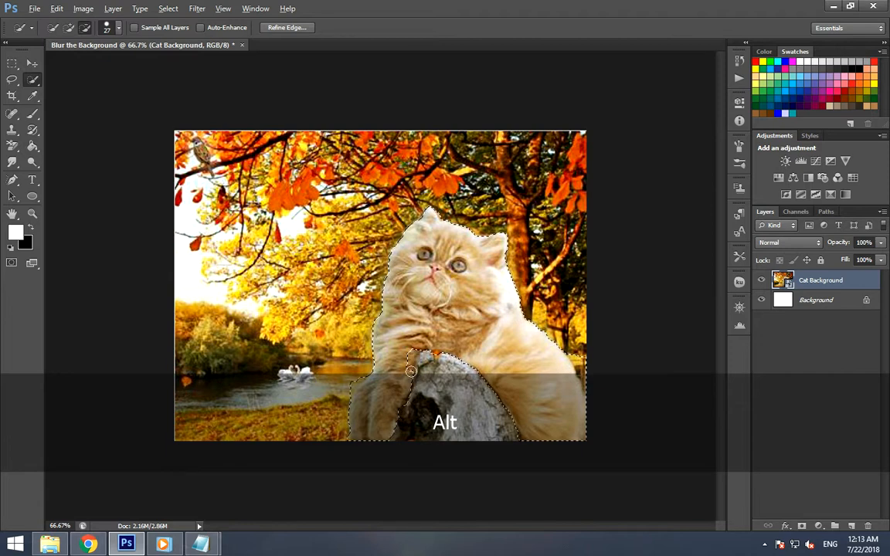
{"action": "left_click_drag", "start_coordinate": [398, 408], "coordinate": [396, 400]}
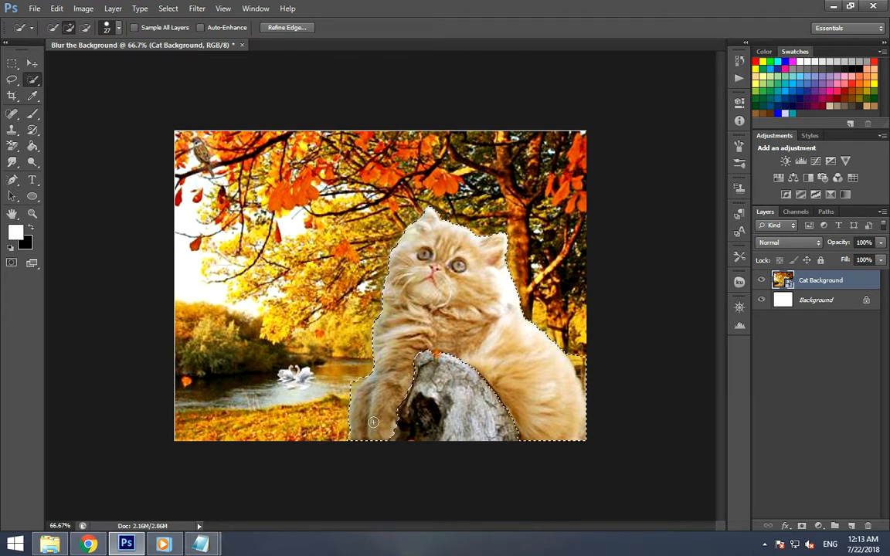
Subtract the excess background beside the cat's outer front leg and next to its back from the selection.
{"action": "left_click", "coordinate": [358, 392], "text": "alt"}
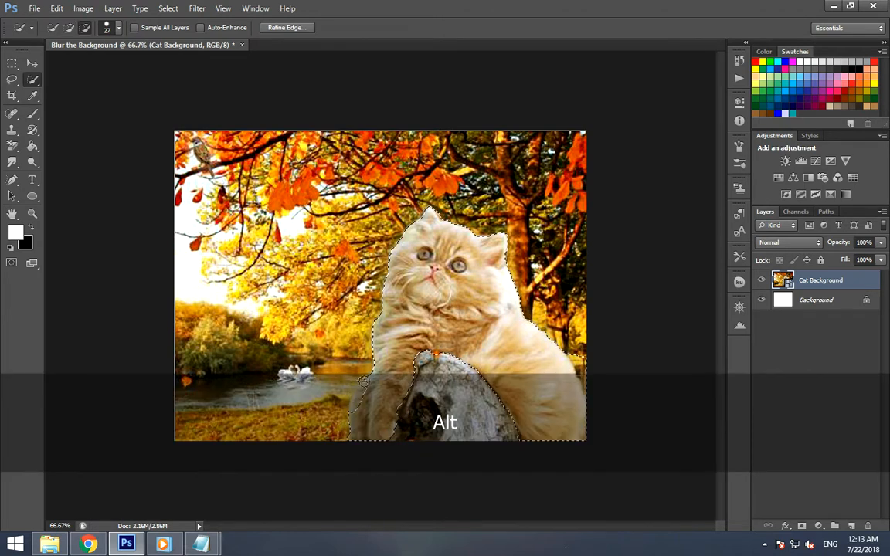
{"action": "left_click", "coordinate": [371, 373], "text": "alt"}
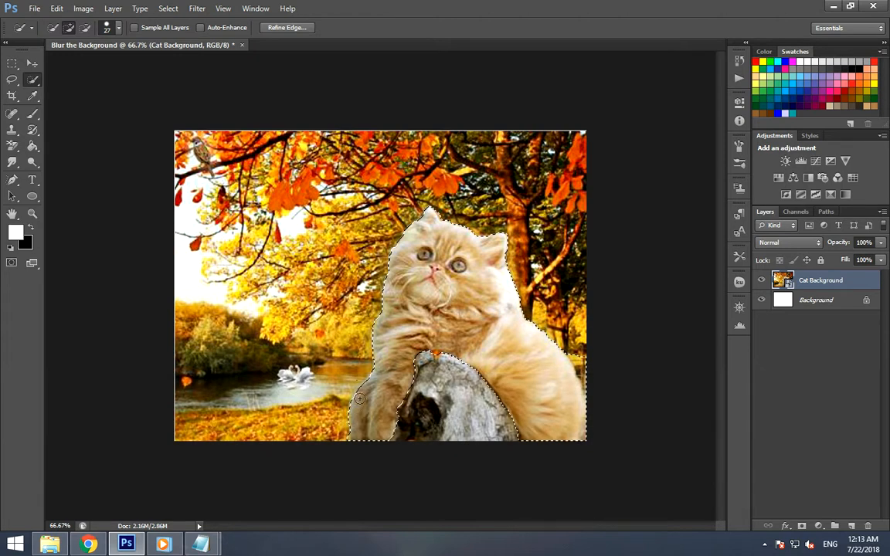
{"action": "left_click", "coordinate": [359, 440], "text": "alt"}
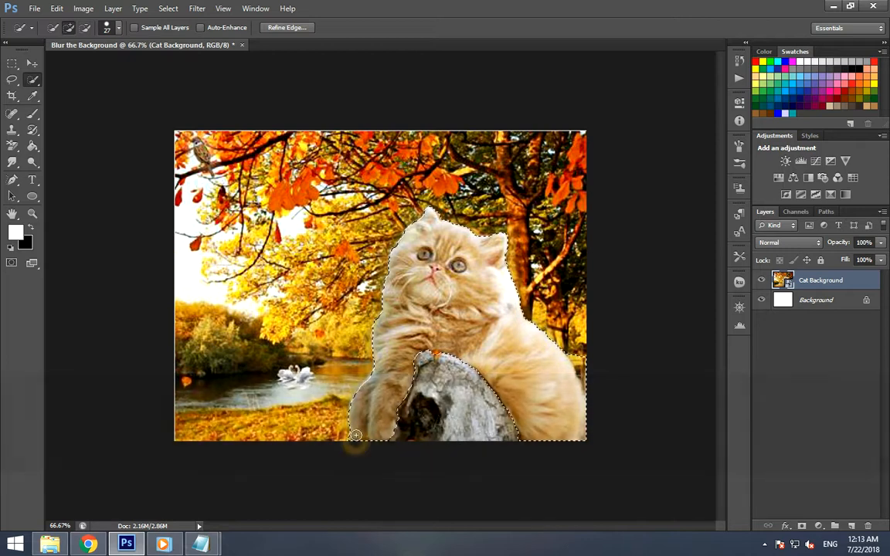
{"action": "left_click", "coordinate": [352, 442], "text": "alt"}
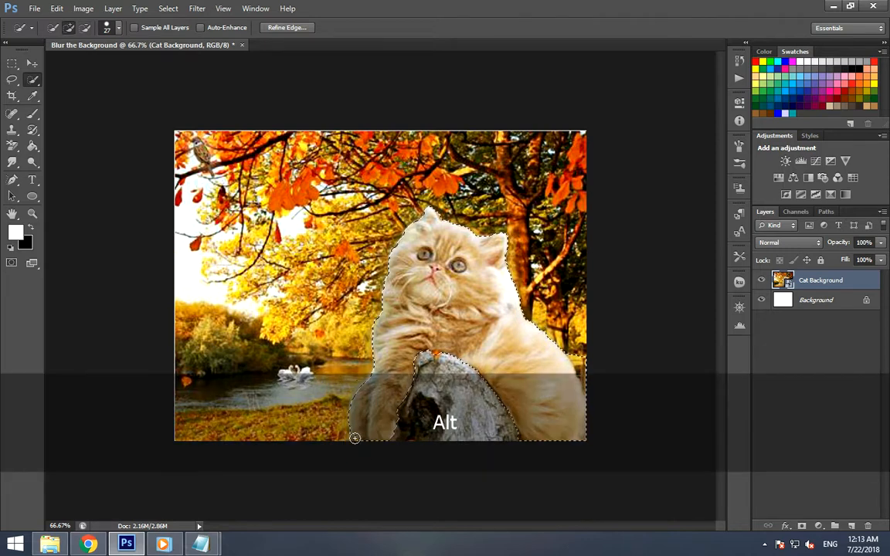
{"action": "left_click", "coordinate": [408, 296]}
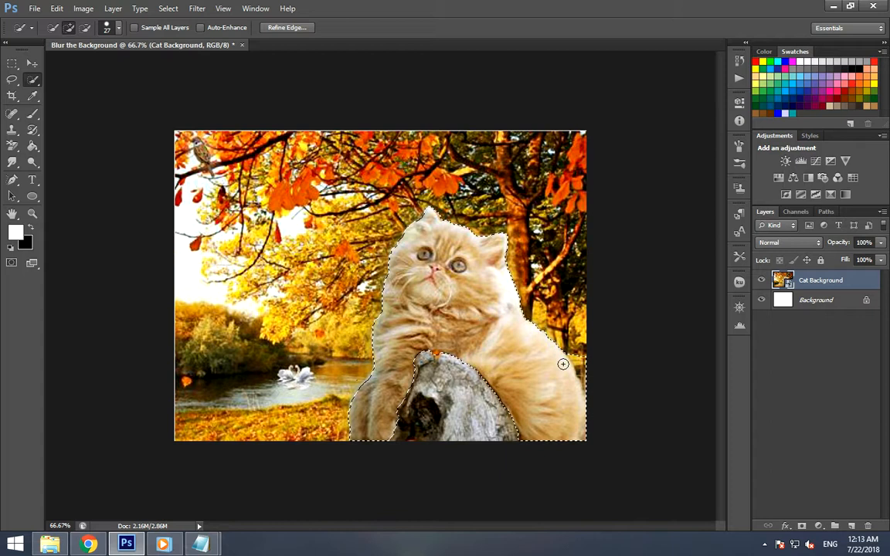
{"action": "key", "text": "alt"}
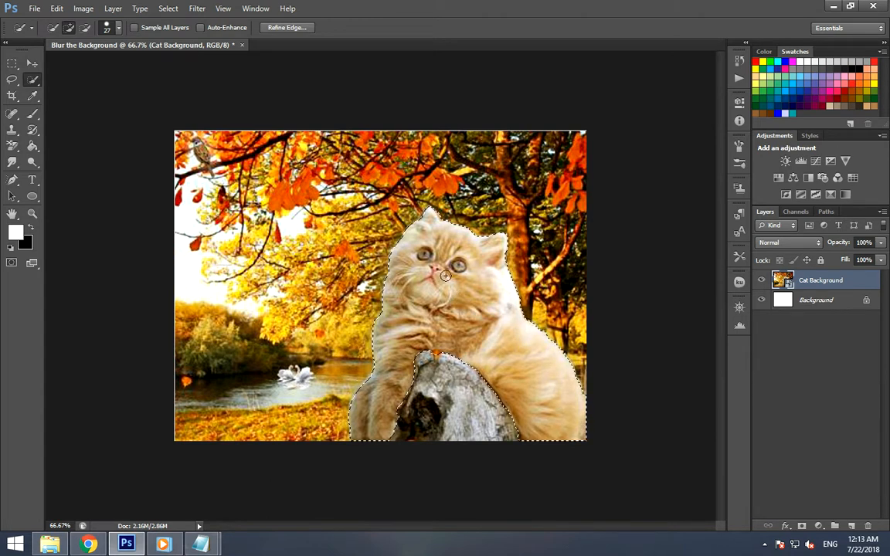
Invert the cat selection so that everything around the cat is selected instead.
{"action": "left_click", "coordinate": [170, 9]}
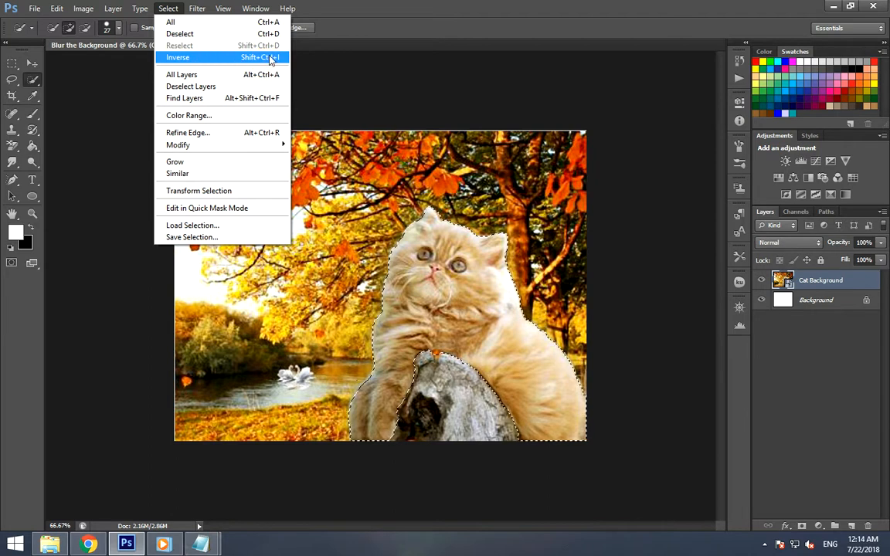
{"action": "left_click", "coordinate": [190, 57]}
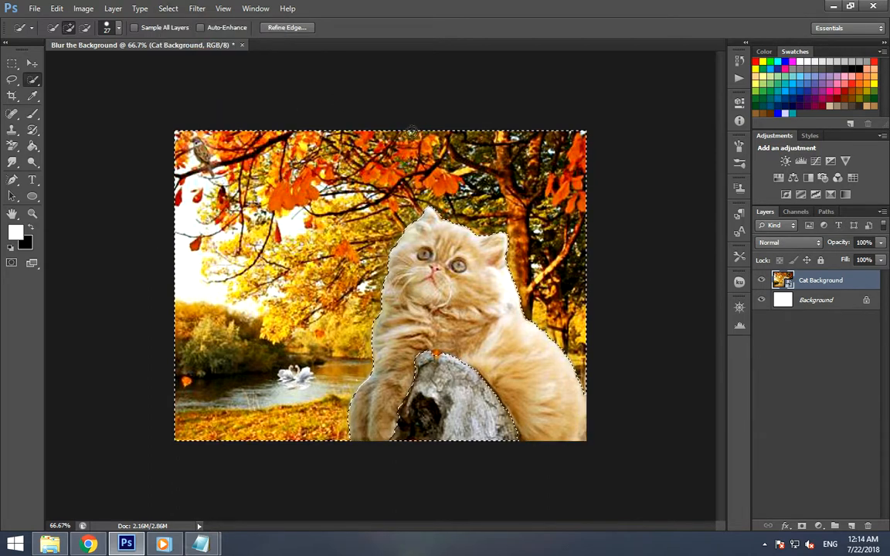
Try a Gaussian Blur with a 3.5-pixel radius on the selected background, and undo it.
{"action": "left_click", "coordinate": [200, 9]}
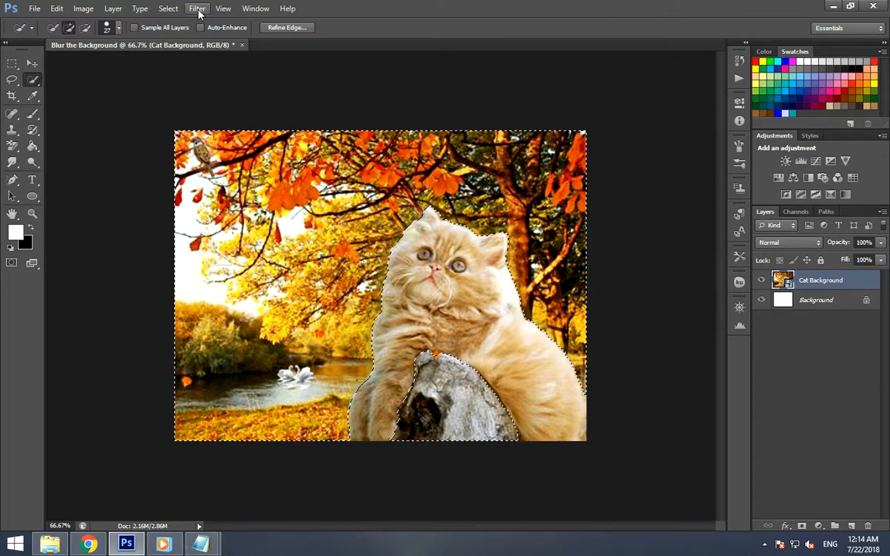
{"action": "left_click", "coordinate": [199, 10]}
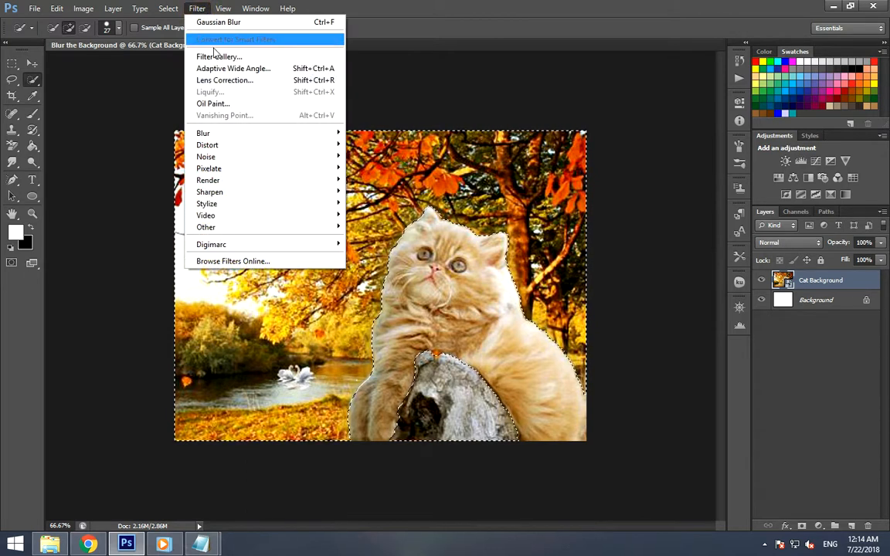
{"action": "mouse_move", "coordinate": [226, 135]}
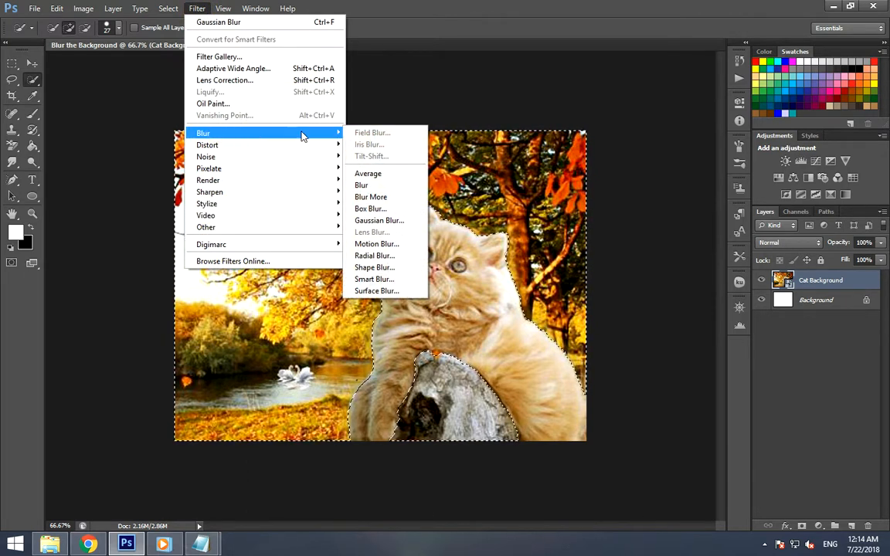
{"action": "left_click", "coordinate": [388, 224]}
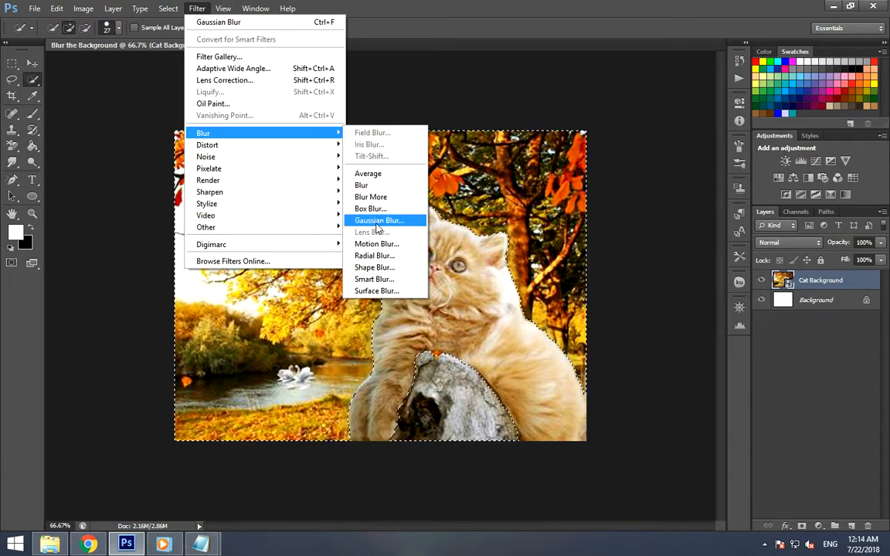
{"action": "left_click", "coordinate": [381, 224]}
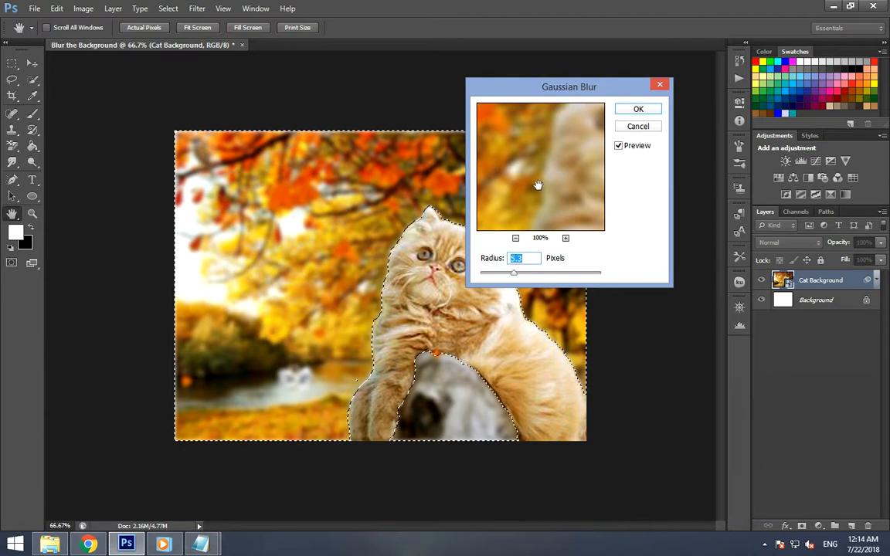
{"action": "left_click_drag", "start_coordinate": [539, 184], "coordinate": [523, 207]}
{"action": "mouse_move", "coordinate": [513, 274]}
{"action": "left_mouse_down"}
{"action": "mouse_move", "coordinate": [492, 276]}
{"action": "mouse_move", "coordinate": [504, 276]}
{"action": "left_mouse_up"}
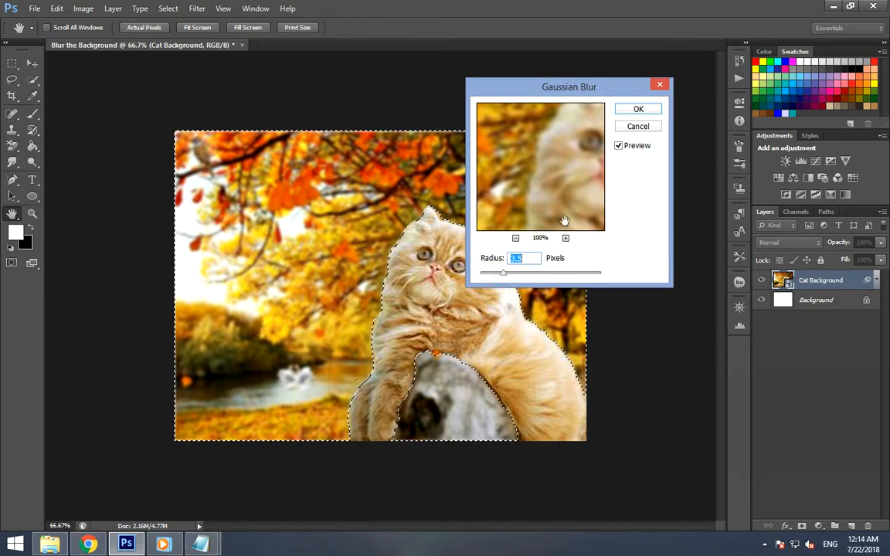
{"action": "left_click", "coordinate": [640, 110]}
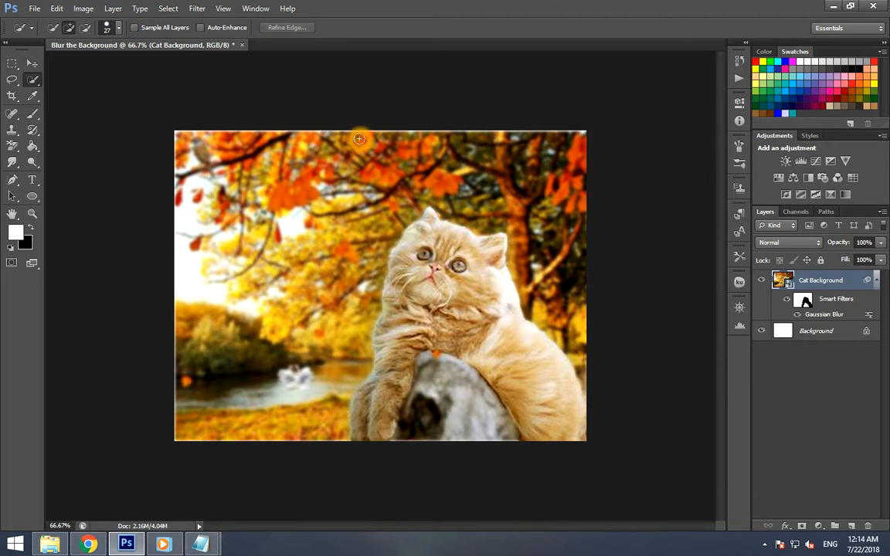
{"action": "key", "text": "ctrl+z"}
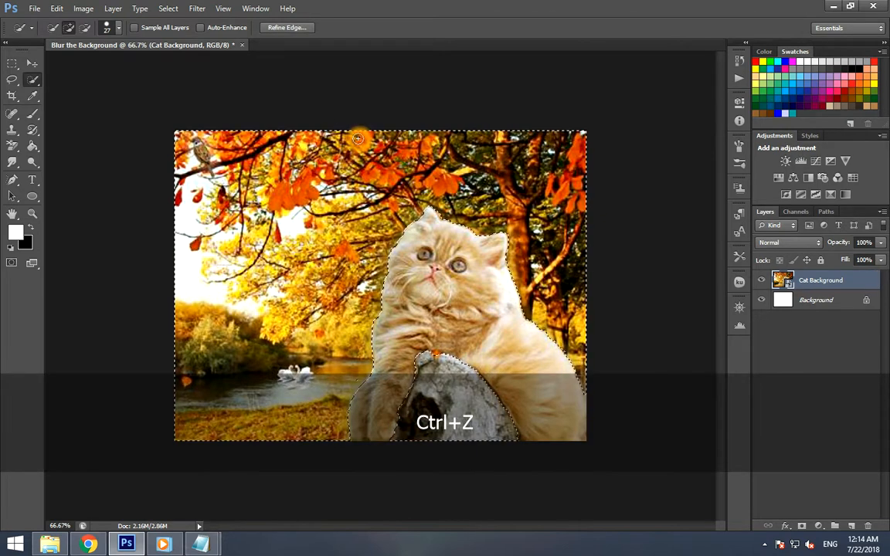
Apply a Gaussian Blur with a radius of 4.6 pixels to the selected background of the Cat Background layer.
{"action": "left_click", "coordinate": [197, 9]}
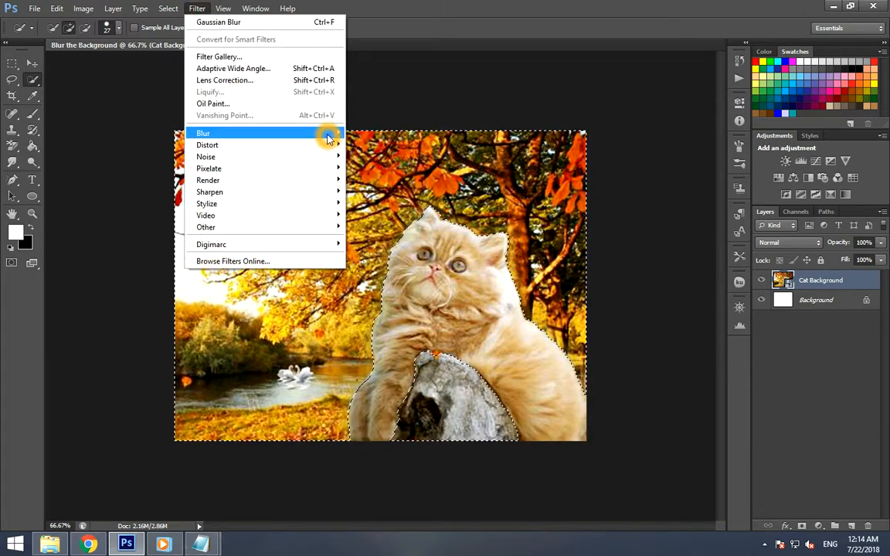
{"action": "mouse_move", "coordinate": [330, 139]}
{"action": "left_click", "coordinate": [397, 206]}
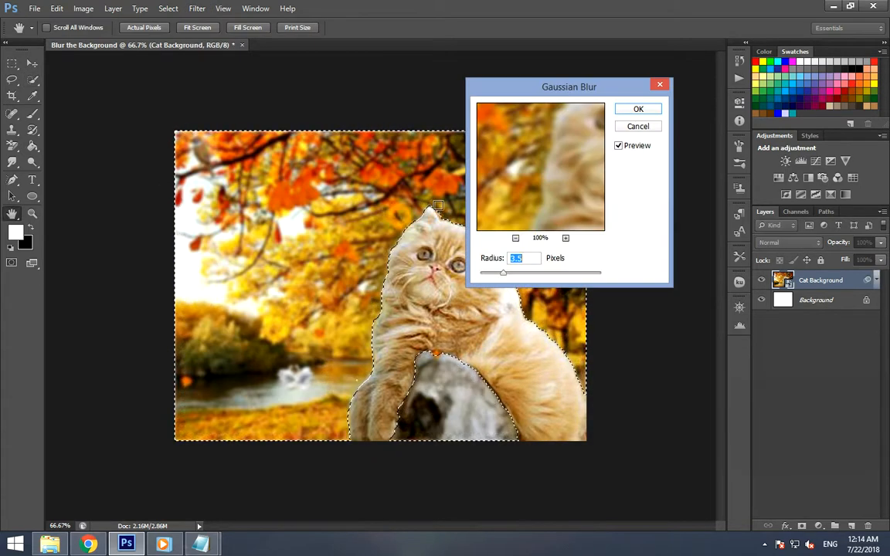
{"action": "mouse_move", "coordinate": [503, 274]}
{"action": "left_mouse_down"}
{"action": "mouse_move", "coordinate": [528, 278]}
{"action": "mouse_move", "coordinate": [521, 275]}
{"action": "left_mouse_up"}
{"action": "left_click", "coordinate": [626, 112]}
{"action": "mouse_move", "coordinate": [523, 275]}
{"action": "left_mouse_down"}
{"action": "mouse_move", "coordinate": [543, 275]}
{"action": "mouse_move", "coordinate": [499, 278]}
{"action": "mouse_move", "coordinate": [511, 278]}
{"action": "left_mouse_up"}
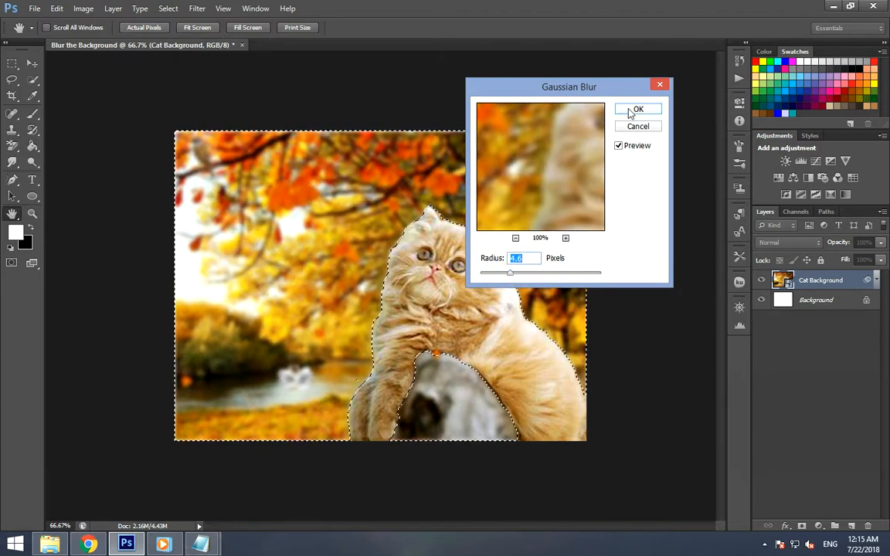
{"action": "left_click", "coordinate": [634, 109]}
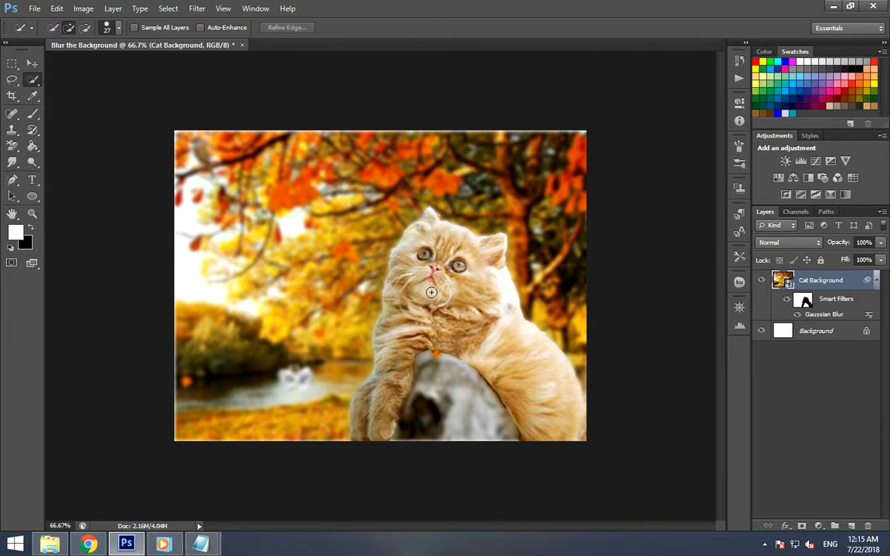
Deselect all layers.
{"action": "left_click", "coordinate": [472, 281]}
{"action": "left_click", "coordinate": [168, 8]}
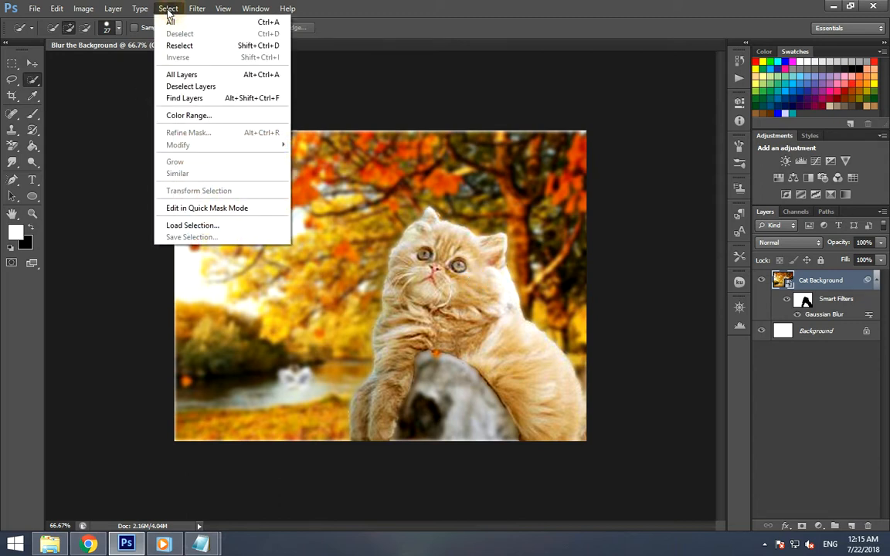
{"action": "left_click", "coordinate": [181, 86]}
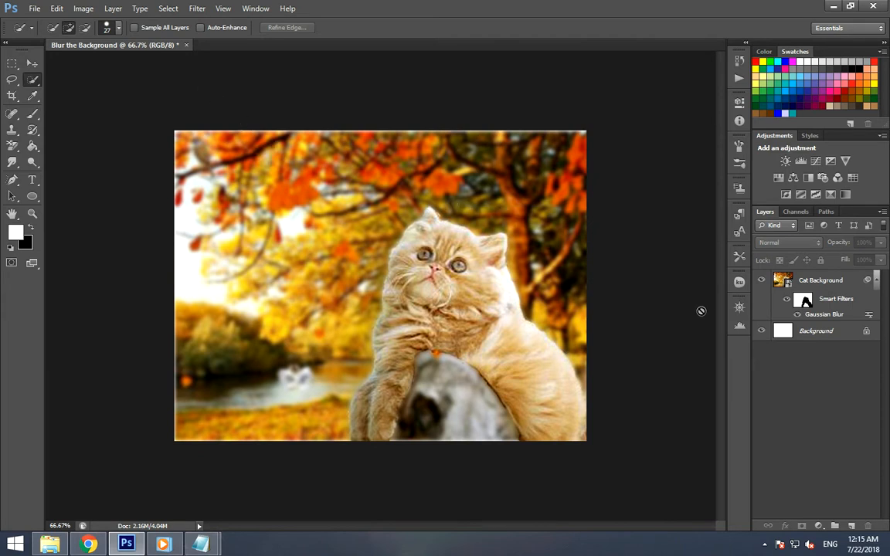
Add a second Gaussian Blur with a radius of 7.4 pixels to the Cat Background layer through its existing smart filter mask.
{"action": "left_click", "coordinate": [823, 303]}
{"action": "left_click", "coordinate": [831, 304]}
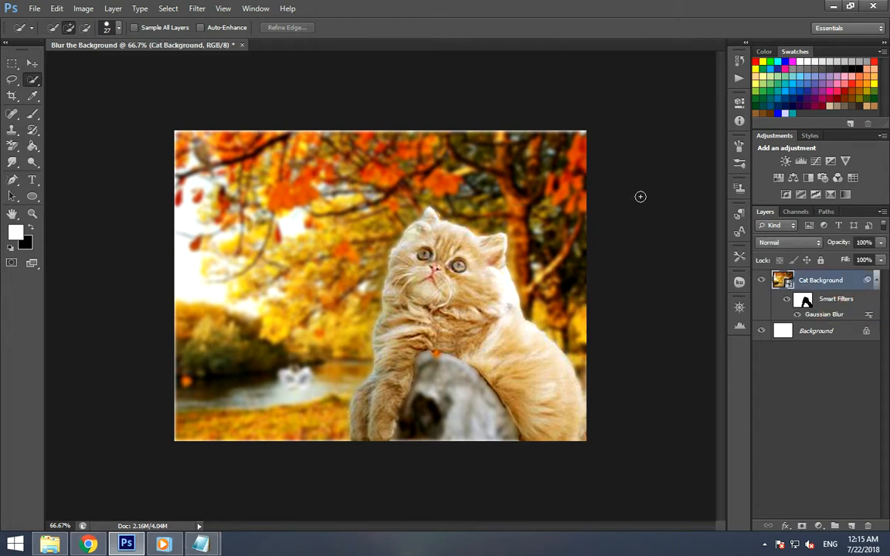
{"action": "left_click", "coordinate": [198, 8]}
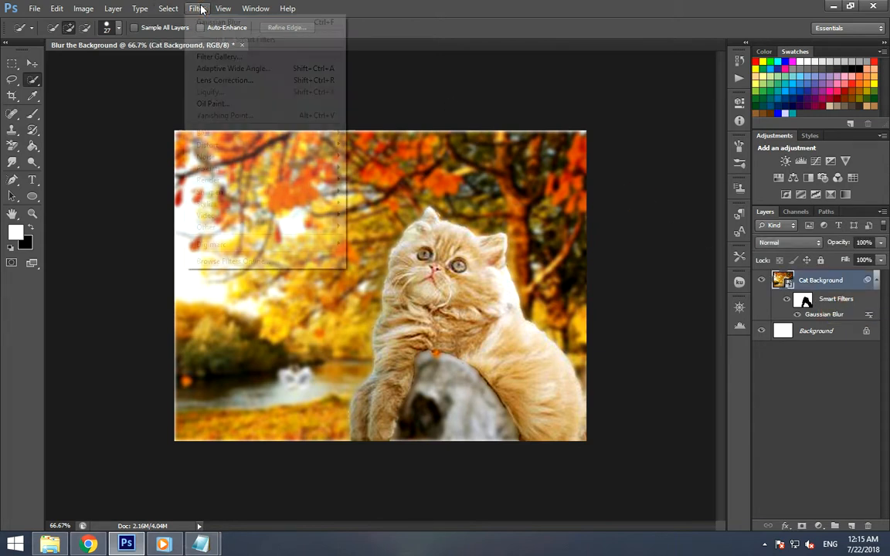
{"action": "mouse_move", "coordinate": [289, 134]}
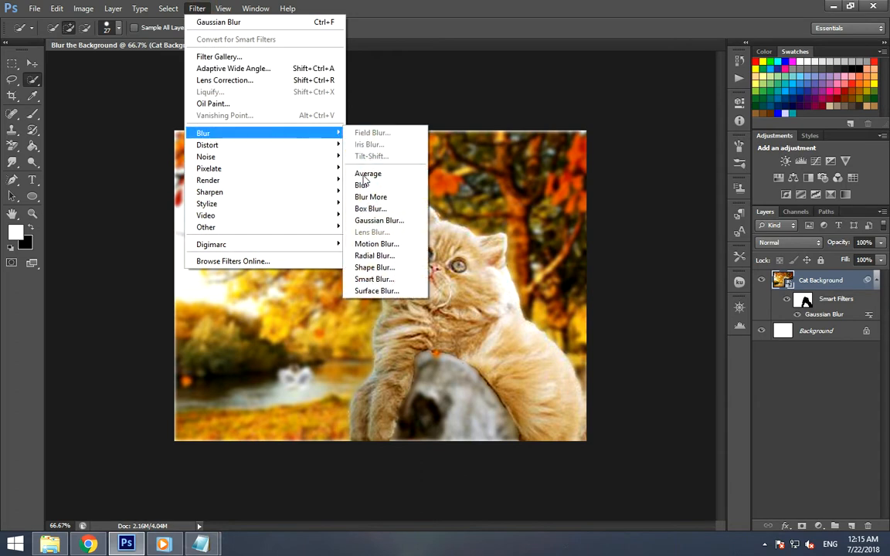
{"action": "left_click", "coordinate": [371, 220]}
{"action": "left_click_drag", "start_coordinate": [511, 273], "coordinate": [525, 273]}
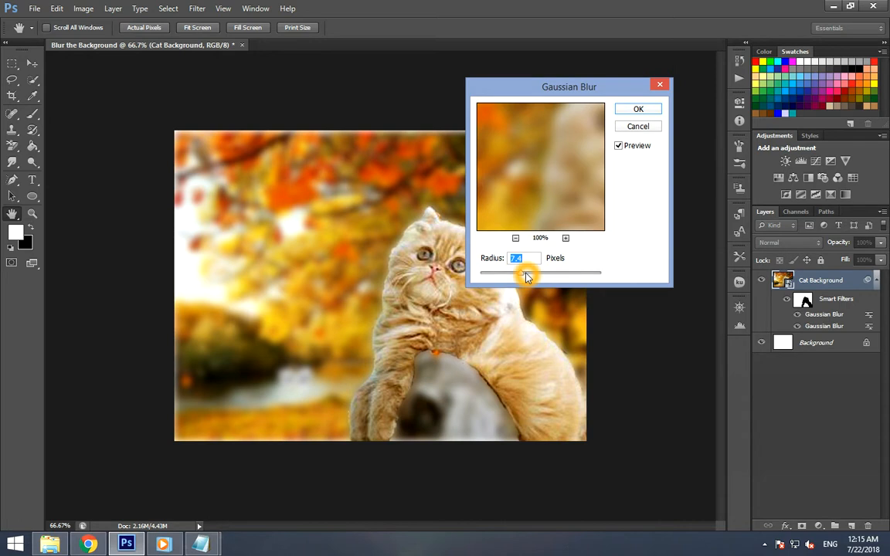
{"action": "left_click", "coordinate": [626, 109]}
{"action": "key", "text": "w"}
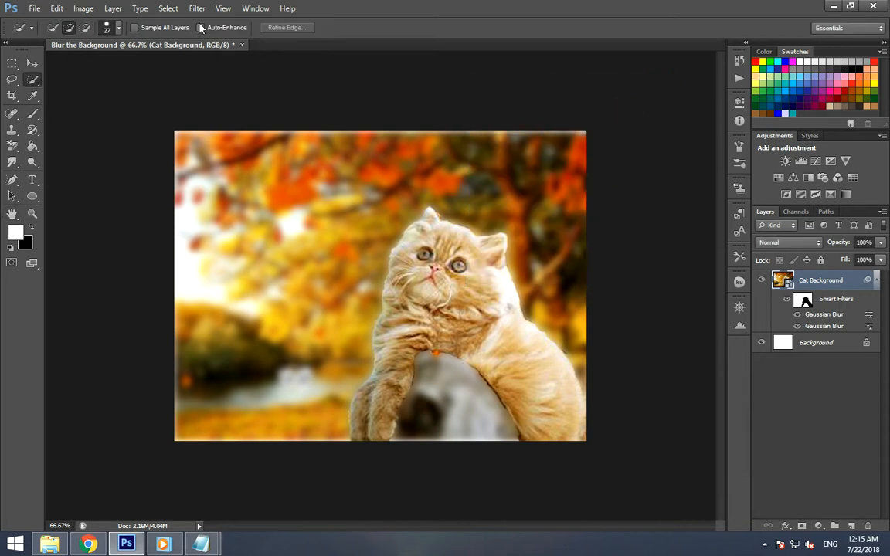
Deselect all layers and review the whole blurred image at 50% zoom.
{"action": "left_click", "coordinate": [167, 9]}
{"action": "left_click", "coordinate": [181, 86]}
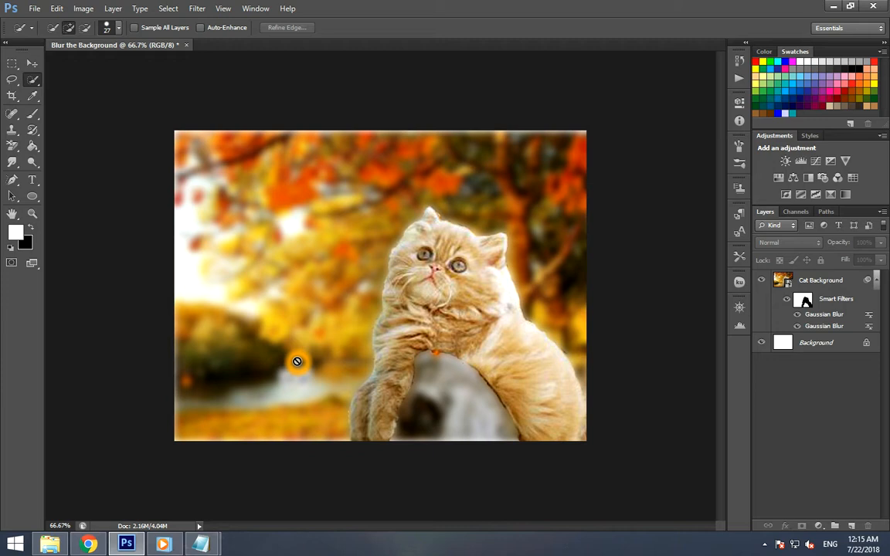
{"action": "key", "text": "ctrl+KP_Subtract"}
{"action": "key", "text": "ctrl+KP_Subtract"}
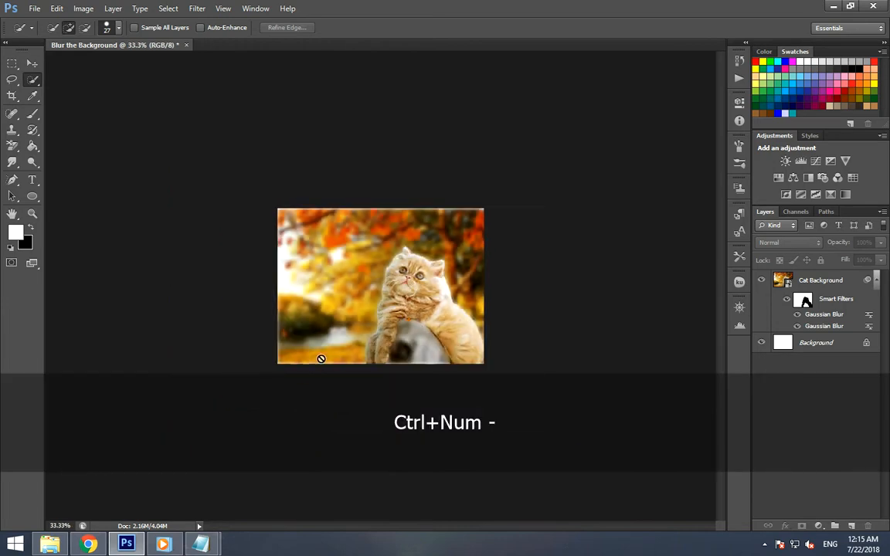
{"action": "key", "text": "ctrl+KP_Add"}
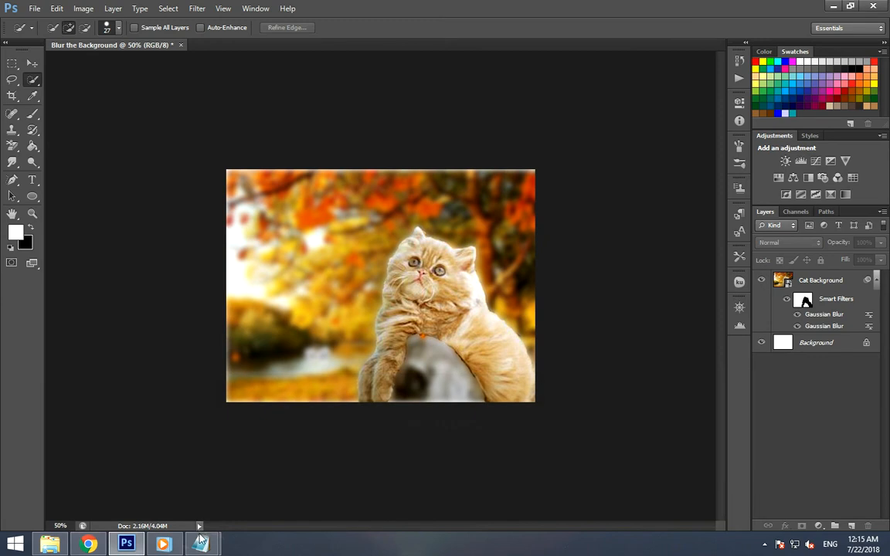
Switch to the untitled Notepad window.
{"action": "left_click", "coordinate": [242, 487]}
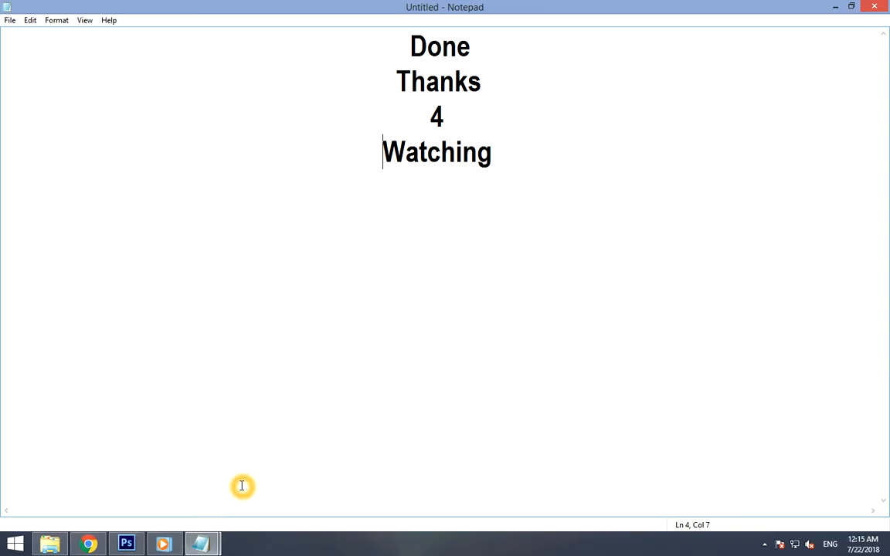